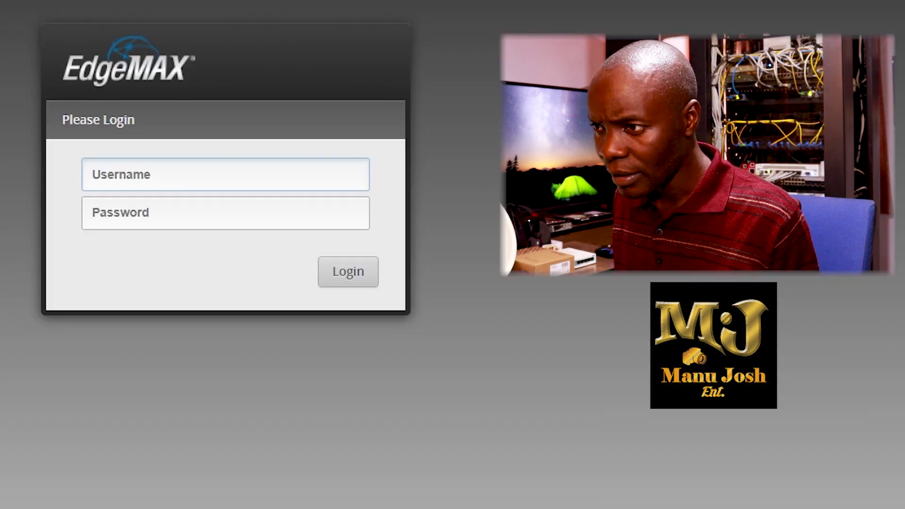
Log in to EdgeOS with the saved admin account and open the QoS Smart Queue page
{"action": "left_click", "coordinate": [127, 178]}
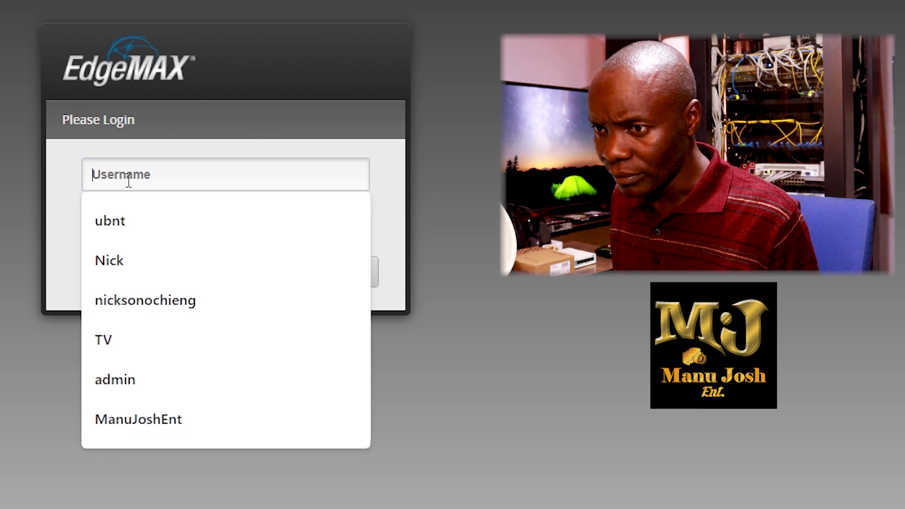
{"action": "left_click", "coordinate": [126, 221]}
{"action": "left_click", "coordinate": [120, 215]}
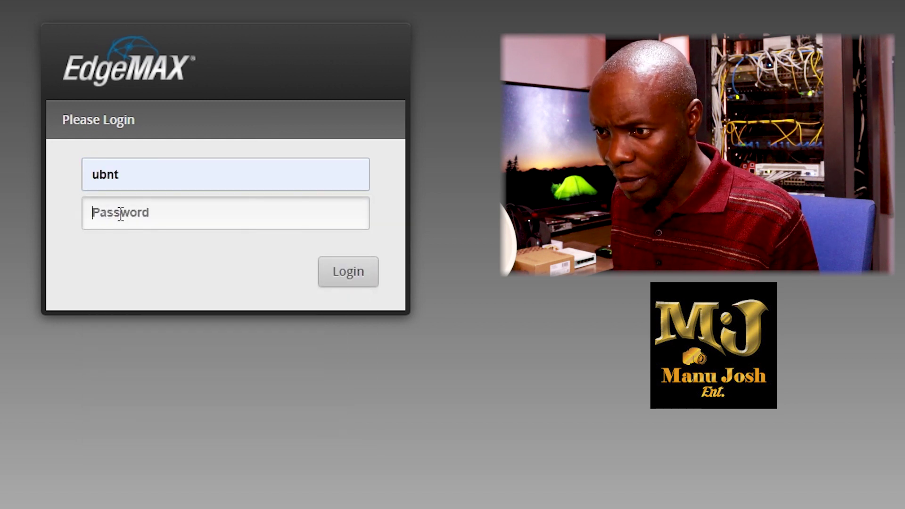
{"action": "type", "text": "u"}
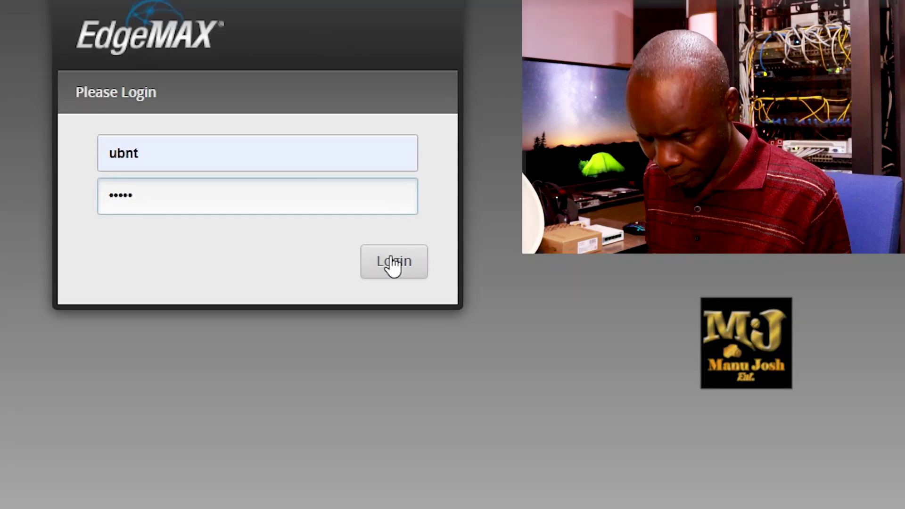
{"action": "left_click", "coordinate": [347, 275]}
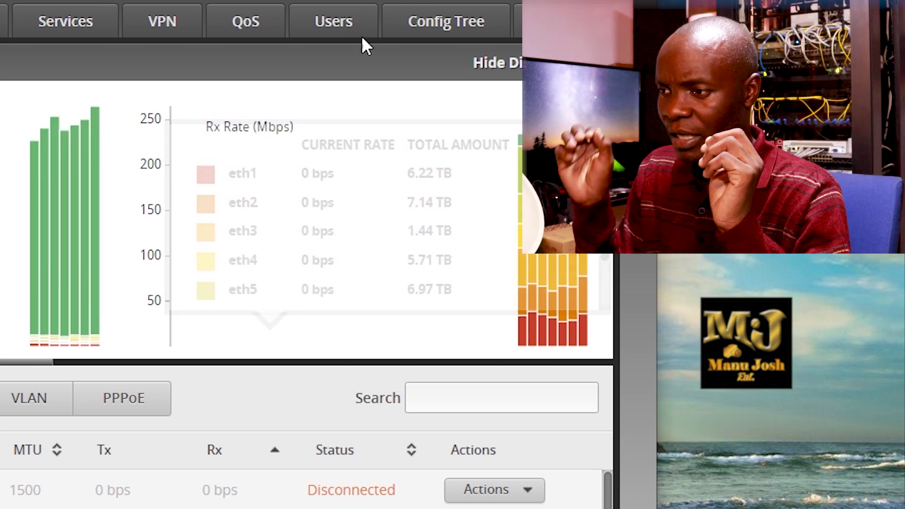
{"action": "left_click", "coordinate": [243, 34]}
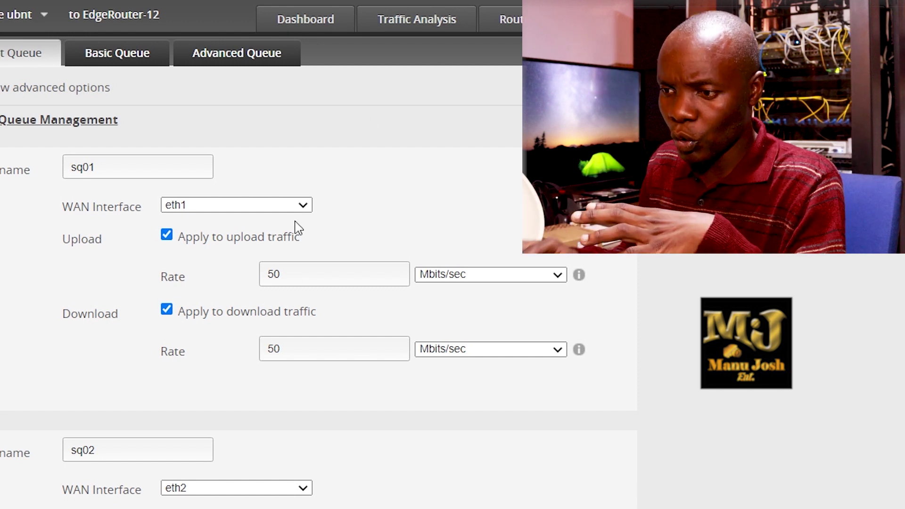
Review the sq01 (eth1, 50 Mbits/sec) and sq02 queues, then go back to the Dashboard
{"action": "scroll", "coordinate": [253, 217], "scroll_direction": "down", "scroll_amount": 2}
{"action": "scroll", "coordinate": [291, 236], "scroll_direction": "up", "scroll_amount": 2}
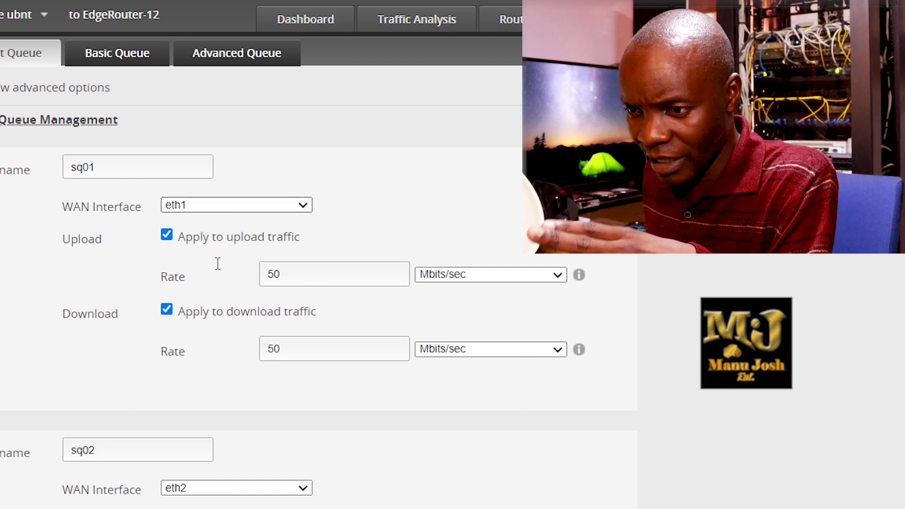
{"action": "scroll", "coordinate": [216, 391], "scroll_direction": "down", "scroll_amount": 1}
{"action": "scroll", "coordinate": [245, 420], "scroll_direction": "down", "scroll_amount": 1}
{"action": "scroll", "coordinate": [250, 418], "scroll_direction": "up", "scroll_amount": 2}
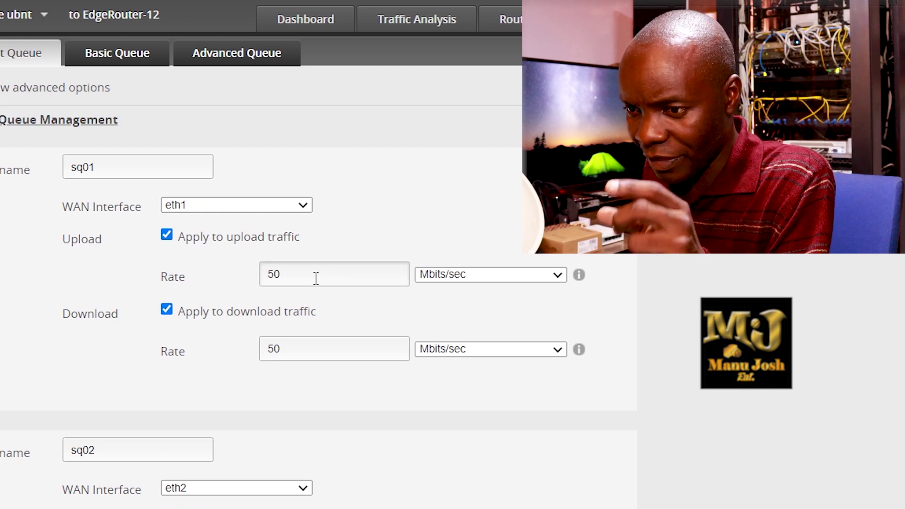
{"action": "left_click", "coordinate": [289, 27]}
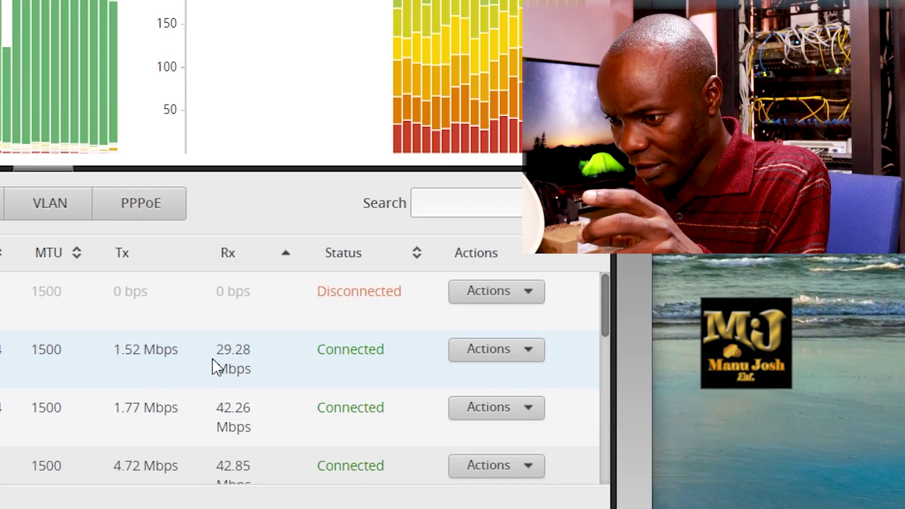
Inspect the live Rx rates of the interfaces in the Dashboard traffic table
{"action": "left_click_drag", "start_coordinate": [219, 355], "coordinate": [244, 345]}
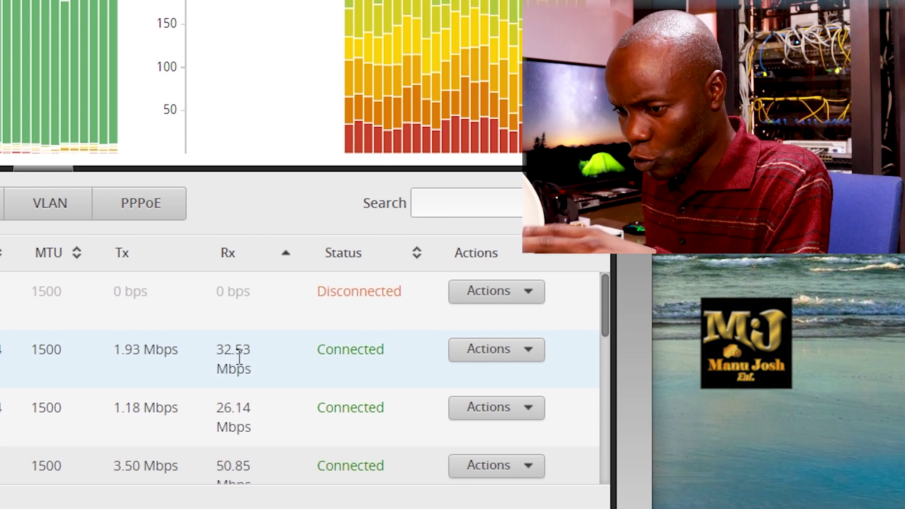
{"action": "mouse_move", "coordinate": [262, 142]}
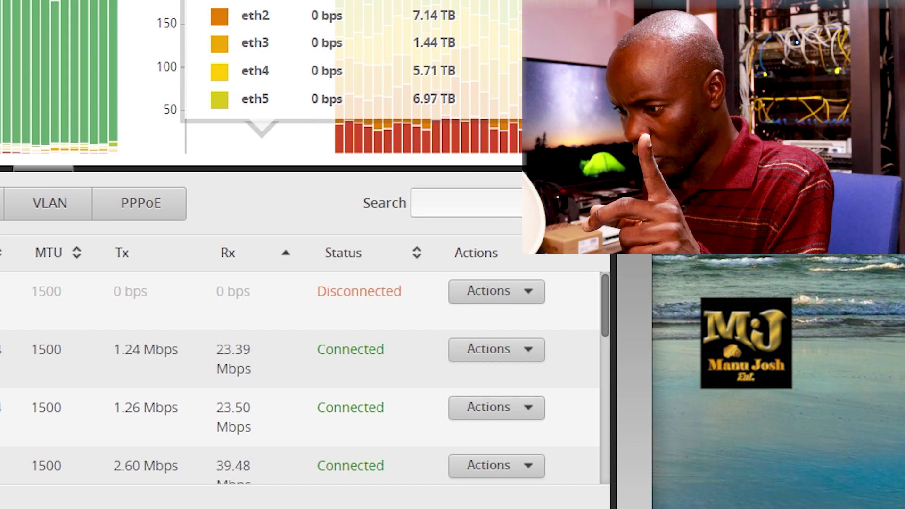
{"action": "scroll", "coordinate": [294, 367], "scroll_direction": "down", "scroll_amount": 2}
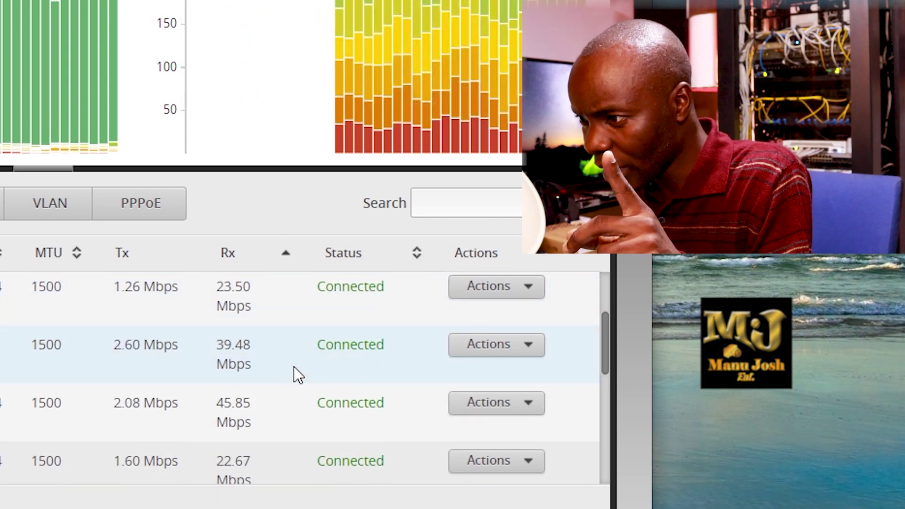
{"action": "scroll", "coordinate": [222, 360], "scroll_direction": "up", "scroll_amount": 2}
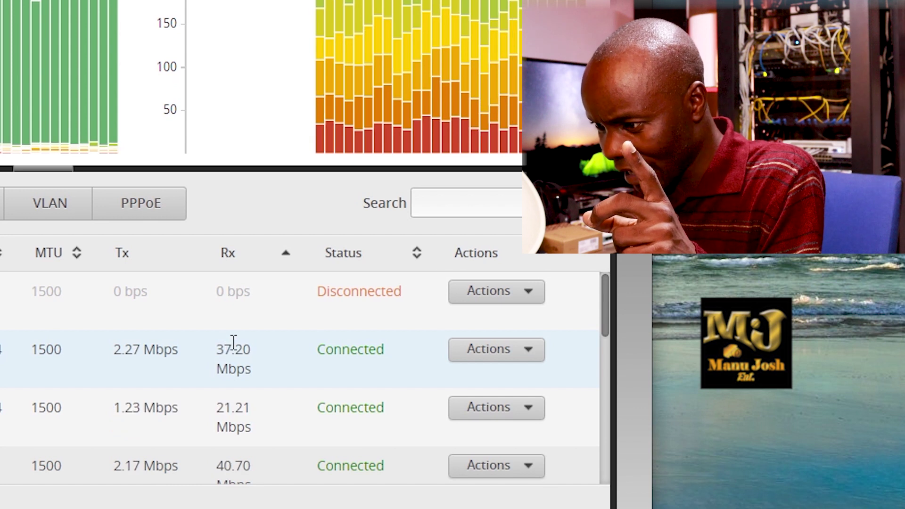
{"action": "scroll", "coordinate": [233, 342], "scroll_direction": "down", "scroll_amount": 1}
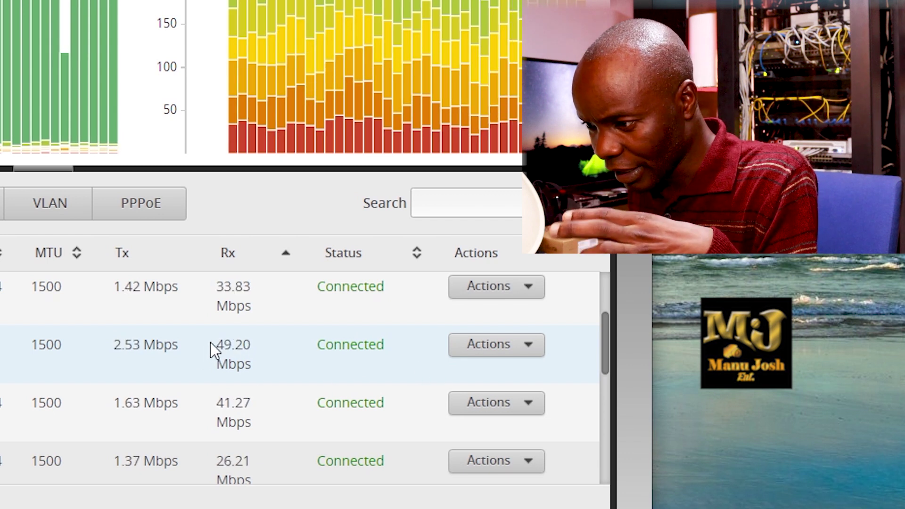
{"action": "left_click_drag", "start_coordinate": [216, 345], "coordinate": [263, 355]}
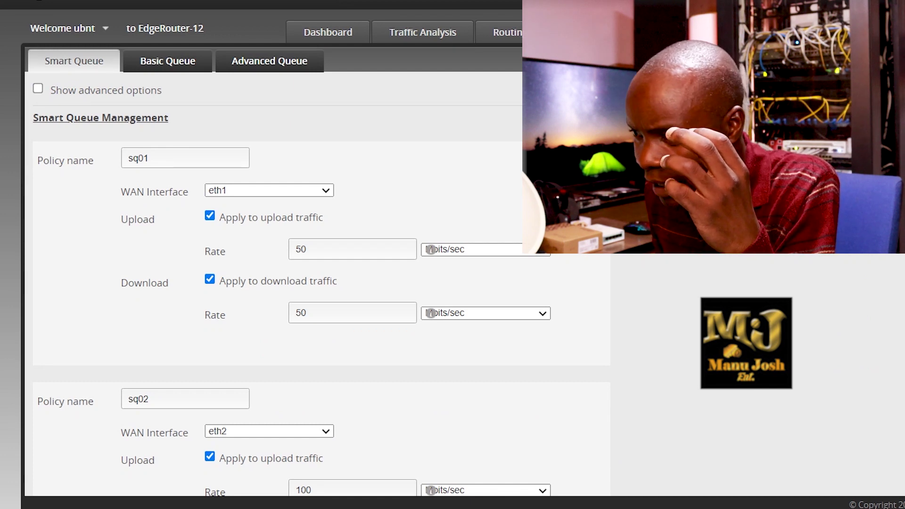
Add a new smart queue policy and name it sq03
{"action": "scroll", "coordinate": [321, 283], "scroll_direction": "down", "scroll_amount": 4}
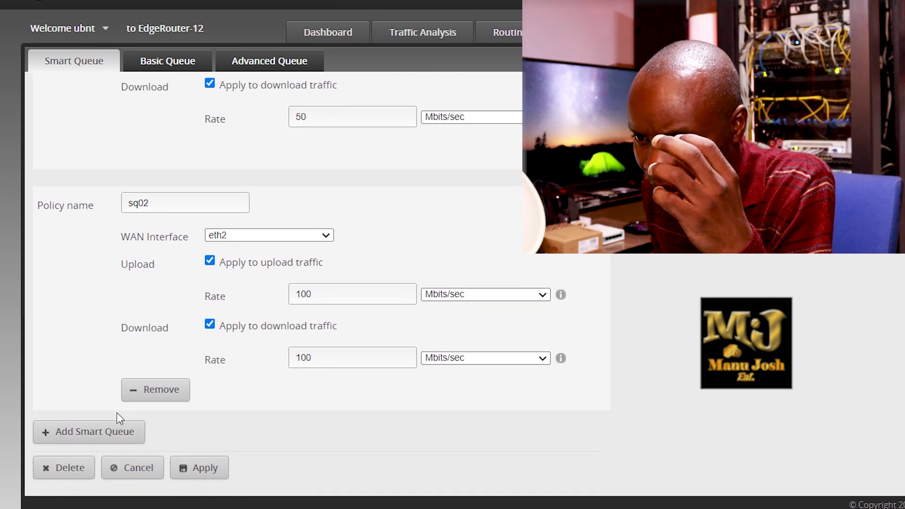
{"action": "left_click", "coordinate": [87, 442]}
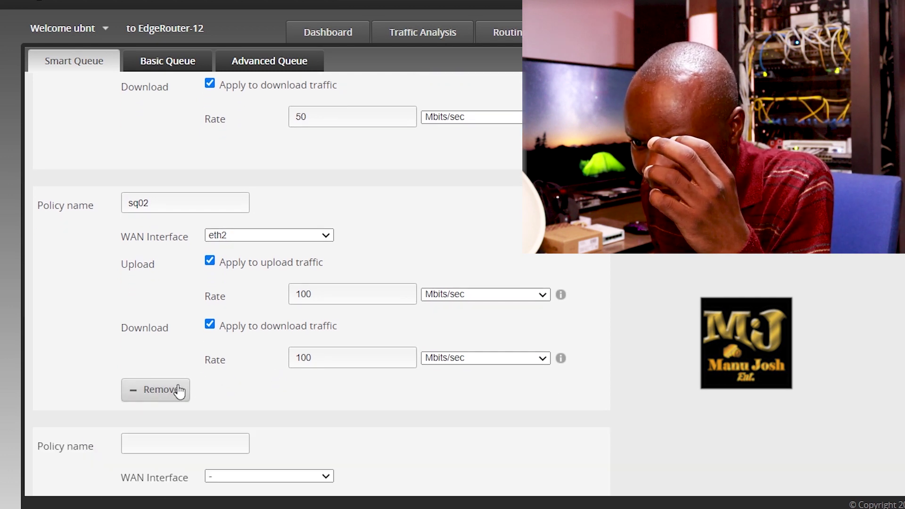
{"action": "scroll", "coordinate": [221, 366], "scroll_direction": "down", "scroll_amount": 3}
{"action": "left_click", "coordinate": [199, 281]}
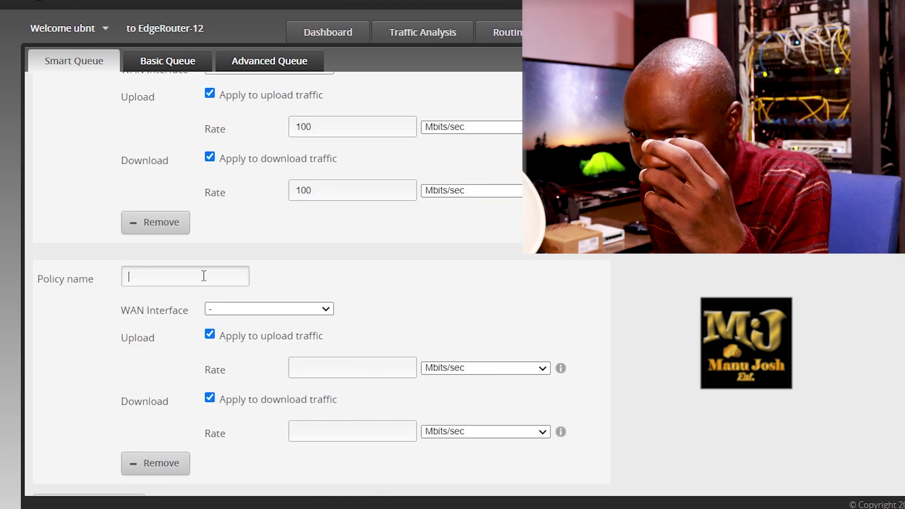
{"action": "type", "text": "s"}
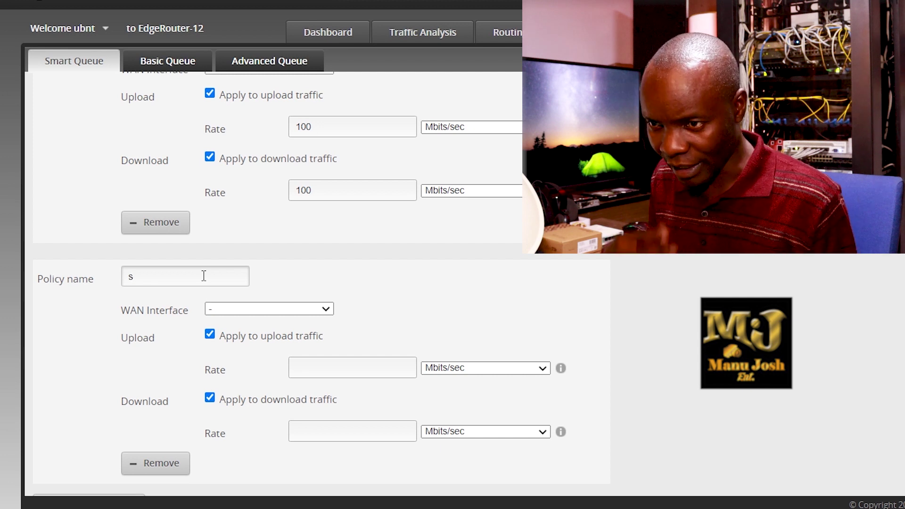
{"action": "type", "text": "q03"}
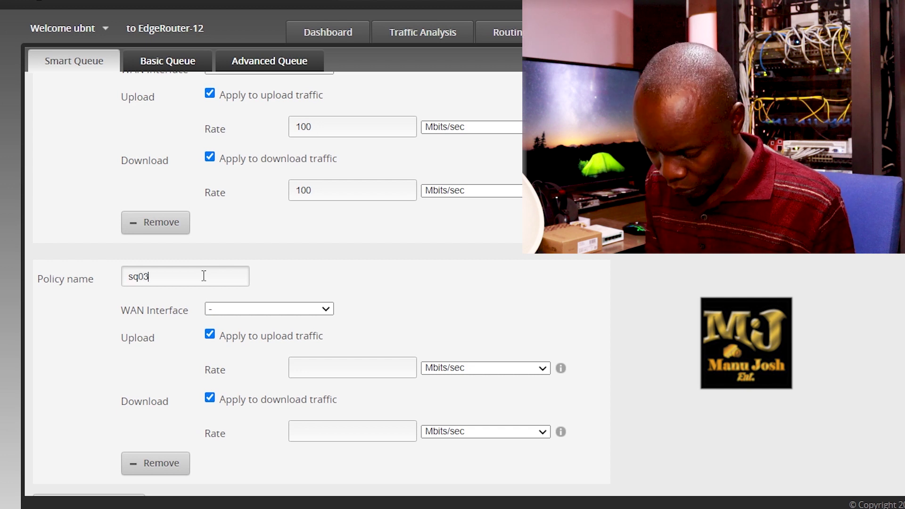
Assign sq03 to WAN interface eth3 with an upload rate of 50 Mbits/sec
{"action": "left_click", "coordinate": [323, 312]}
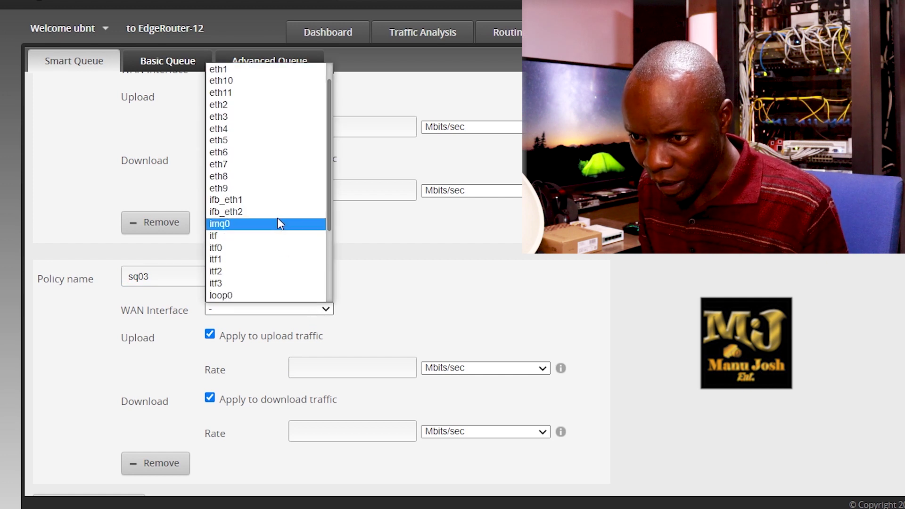
{"action": "left_click", "coordinate": [274, 124]}
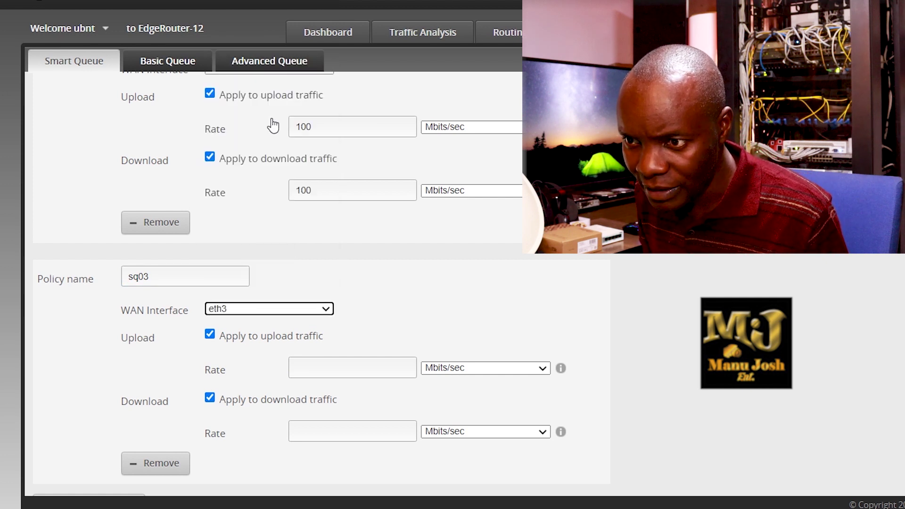
{"action": "left_click", "coordinate": [331, 363]}
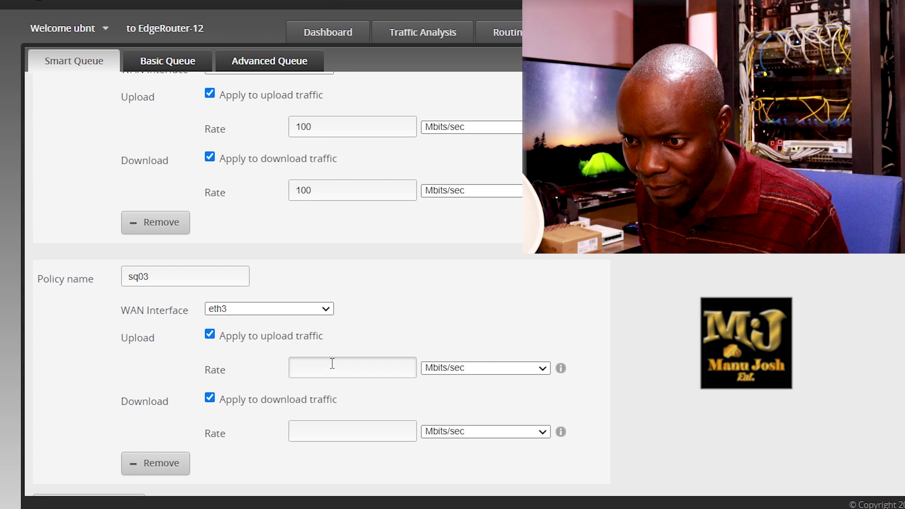
{"action": "type", "text": "5"}
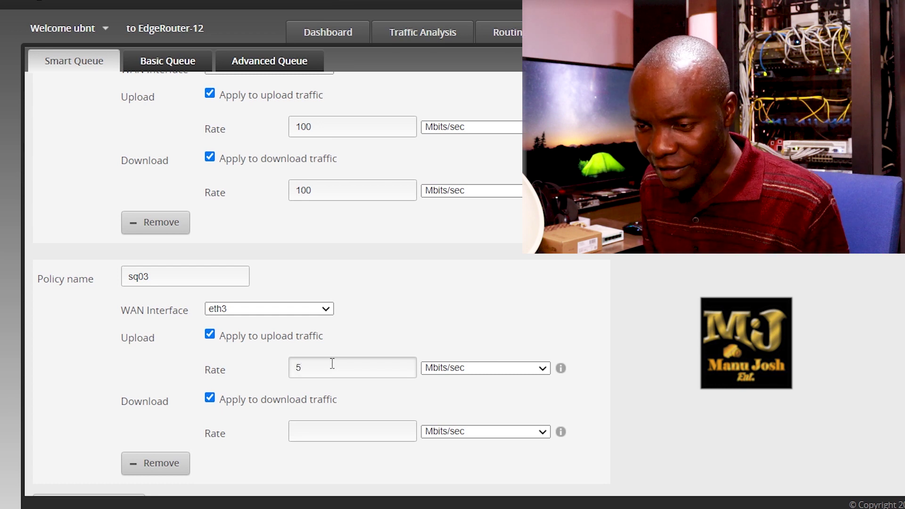
{"action": "type", "text": "0"}
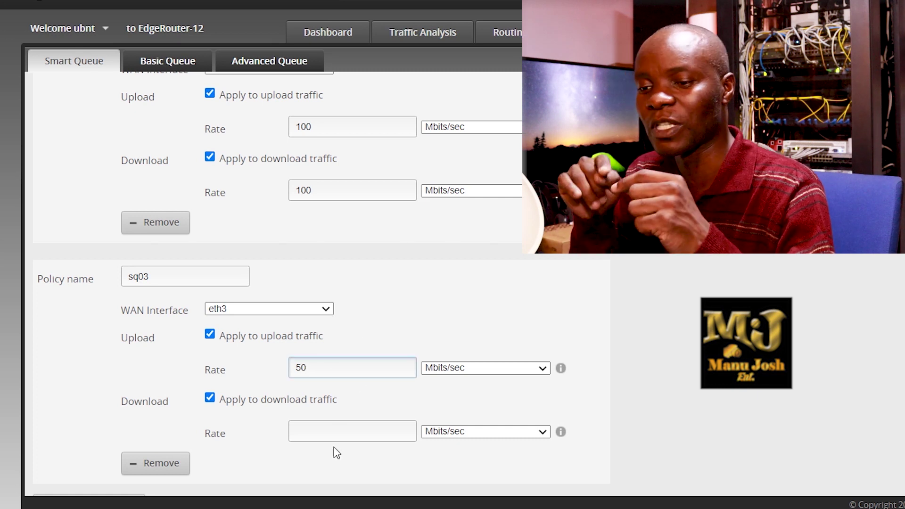
Enter 50 Mbits/sec as sq03's download rate
{"action": "left_click", "coordinate": [348, 433]}
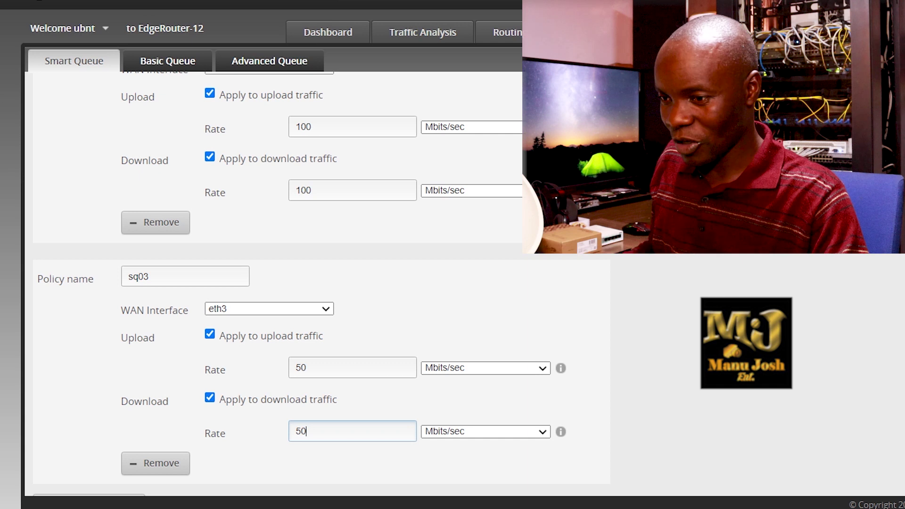
Apply the Smart Queue configuration so all three queues are saved
{"action": "scroll", "coordinate": [579, 405], "scroll_direction": "down", "scroll_amount": 2}
{"action": "left_click", "coordinate": [203, 473]}
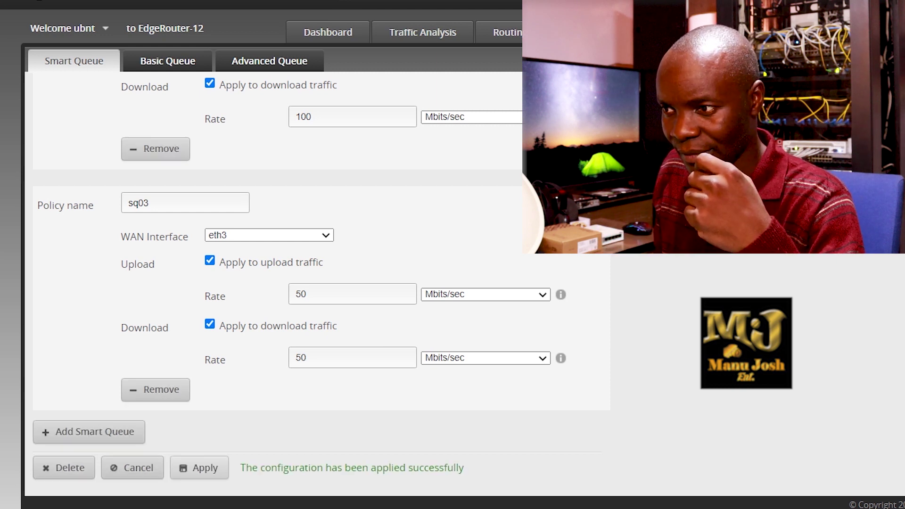
{"action": "scroll", "coordinate": [320, 283], "scroll_direction": "up", "scroll_amount": 10}
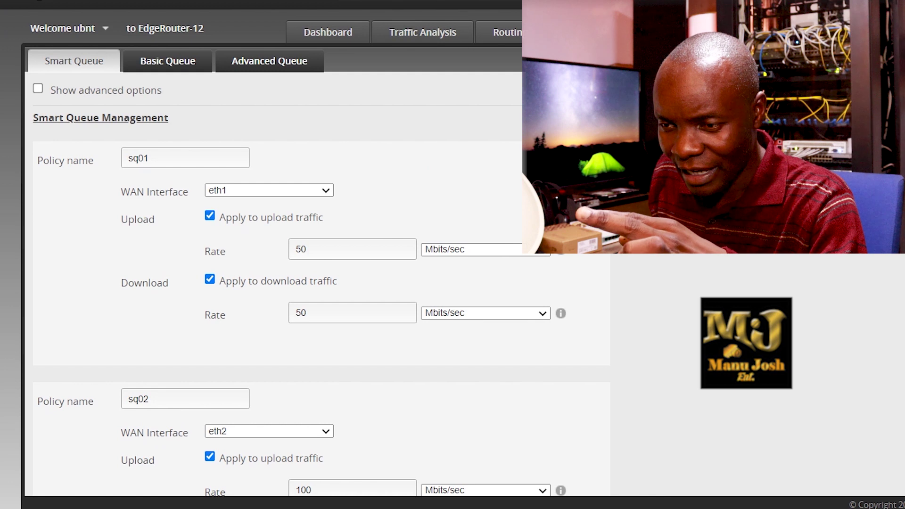
{"action": "scroll", "coordinate": [320, 283], "scroll_direction": "down", "scroll_amount": 1}
{"action": "scroll", "coordinate": [320, 283], "scroll_direction": "down", "scroll_amount": 2}
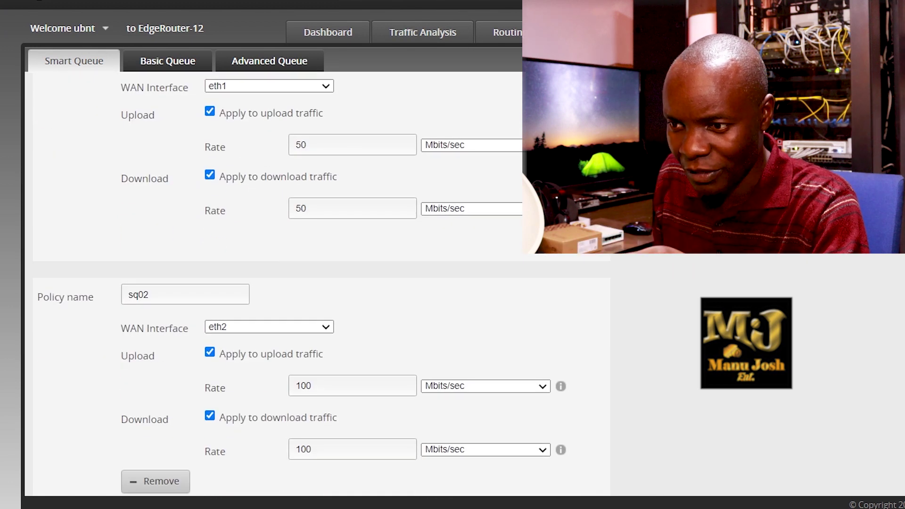
{"action": "scroll", "coordinate": [320, 283], "scroll_direction": "down", "scroll_amount": 4}
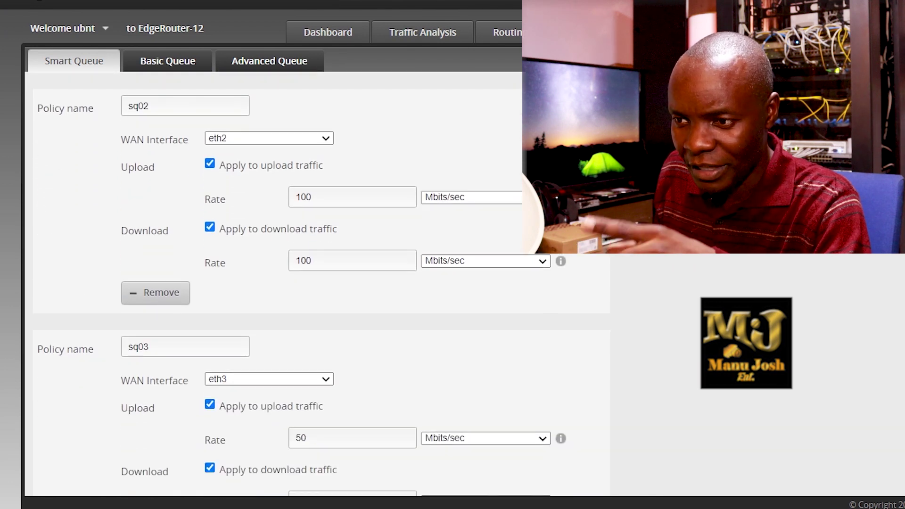
{"action": "scroll", "coordinate": [321, 283], "scroll_direction": "down", "scroll_amount": 3}
{"action": "scroll", "coordinate": [320, 283], "scroll_direction": "up", "scroll_amount": 2}
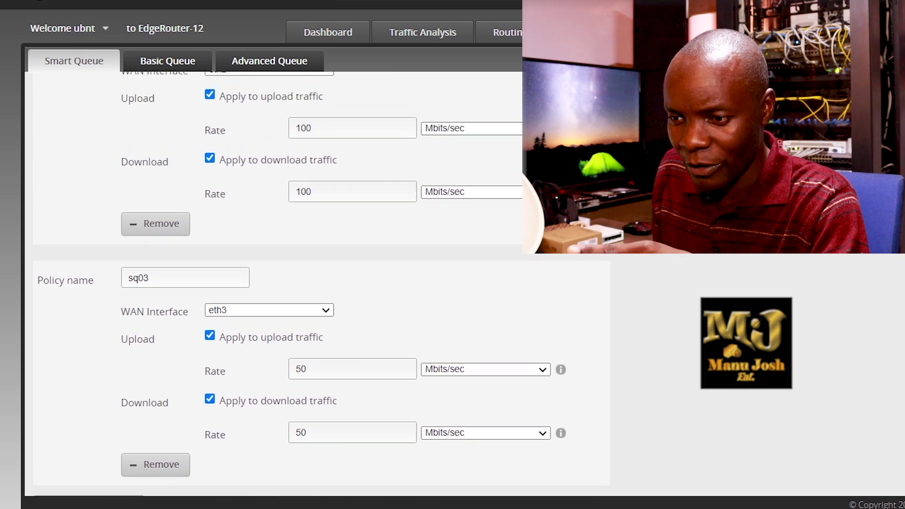
{"action": "scroll", "coordinate": [320, 283], "scroll_direction": "up", "scroll_amount": 7}
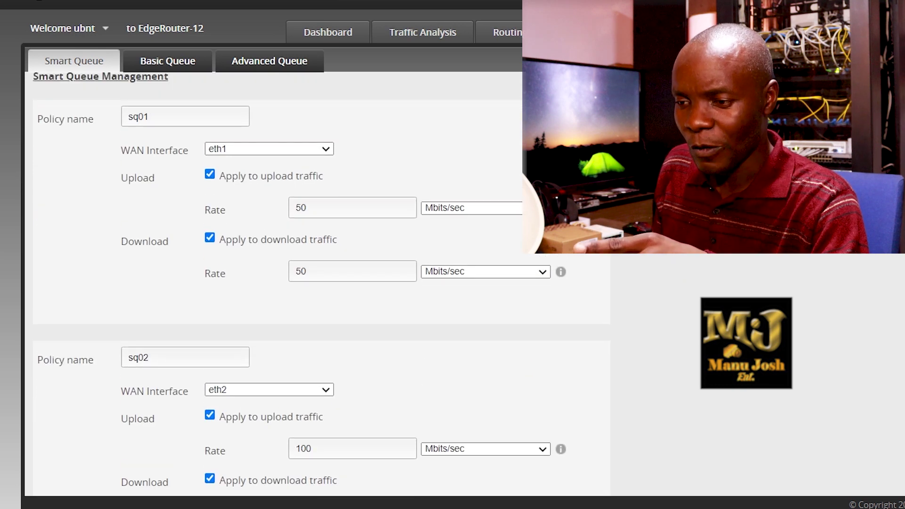
{"action": "scroll", "coordinate": [321, 282], "scroll_direction": "down", "scroll_amount": 5}
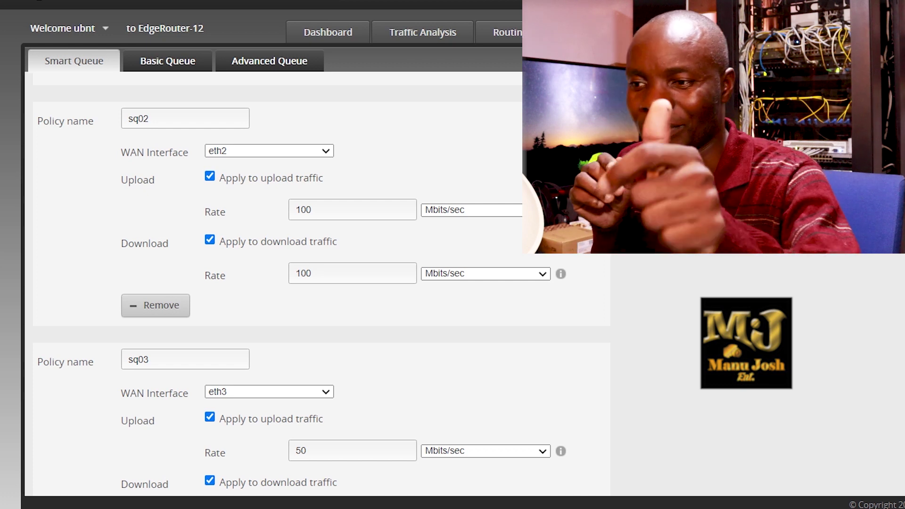
{"action": "scroll", "coordinate": [321, 283], "scroll_direction": "down", "scroll_amount": 4}
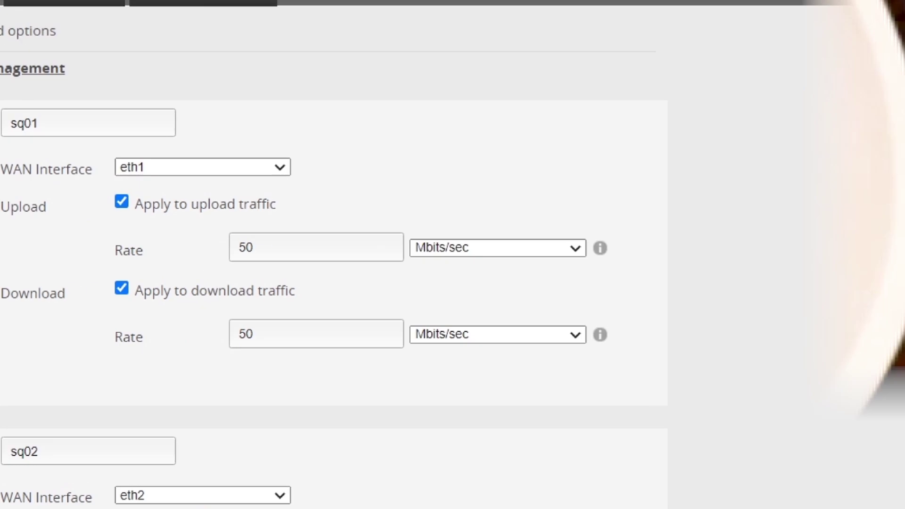